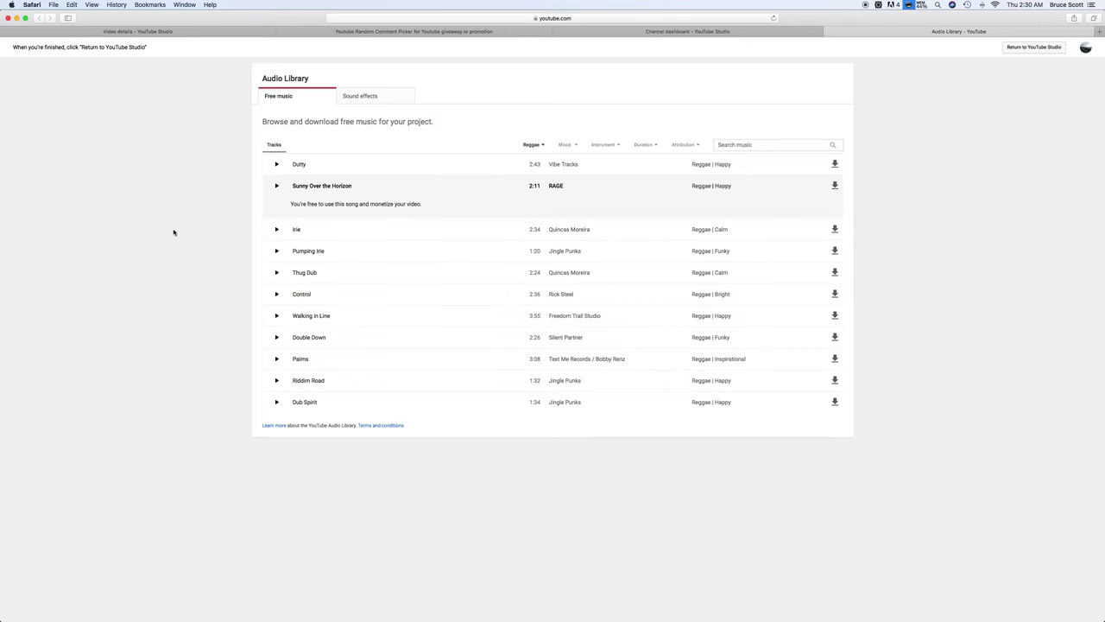
Step: Preview the Reggae track Control, then scroll down and preview Bomber (Sting) by Riot
left_click(276, 294)
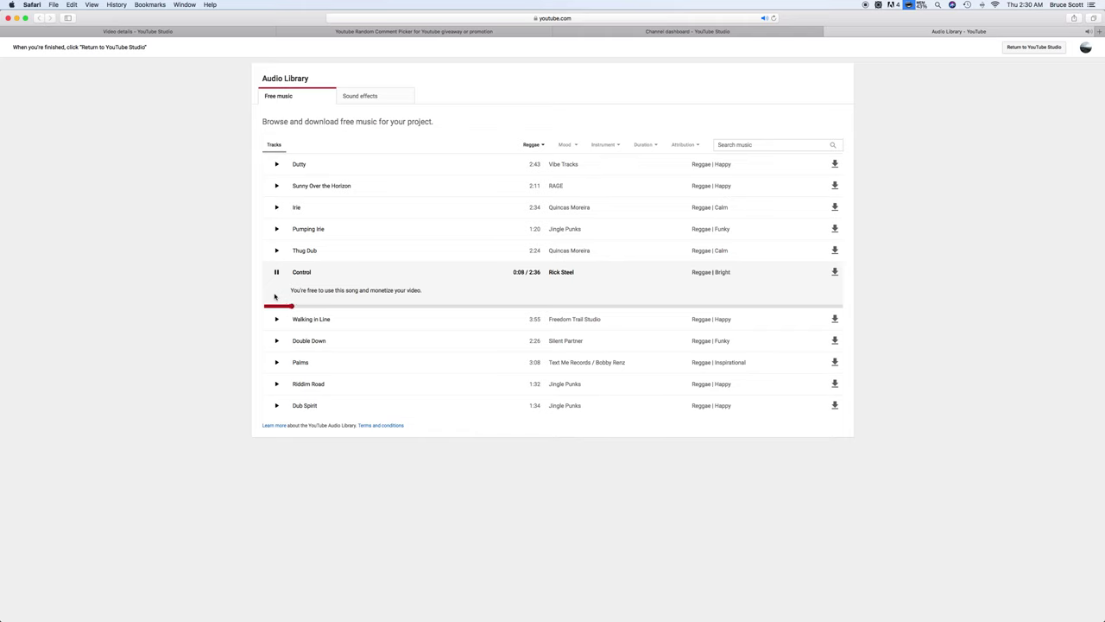
scroll(325, 368, "down", 2)
scroll(325, 369, "down", 5)
scroll(323, 370, "down", 1)
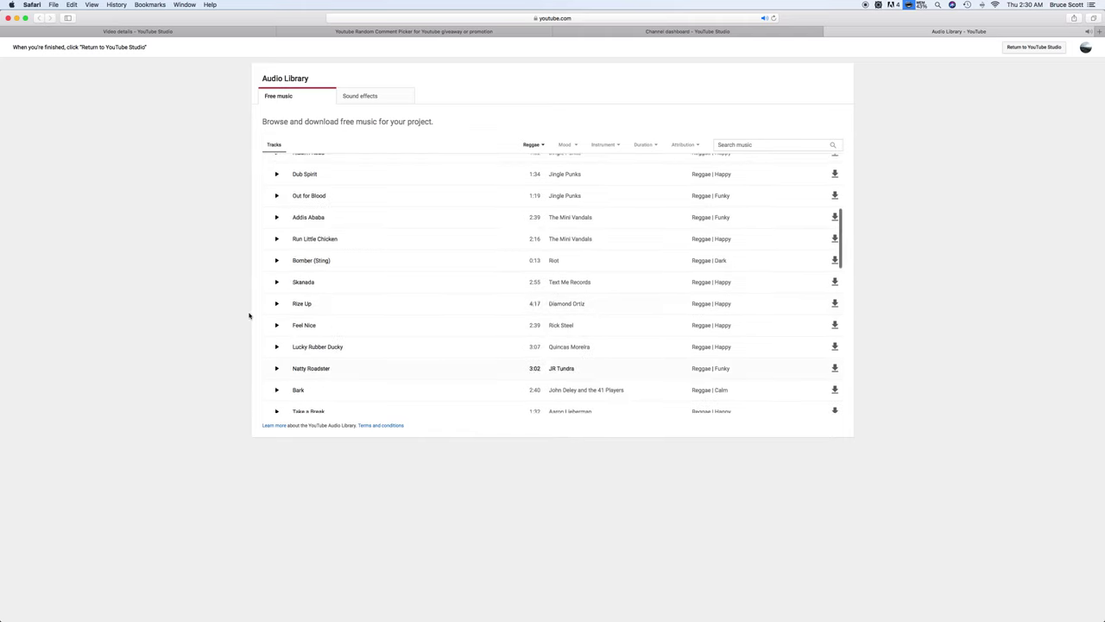
left_click(277, 258)
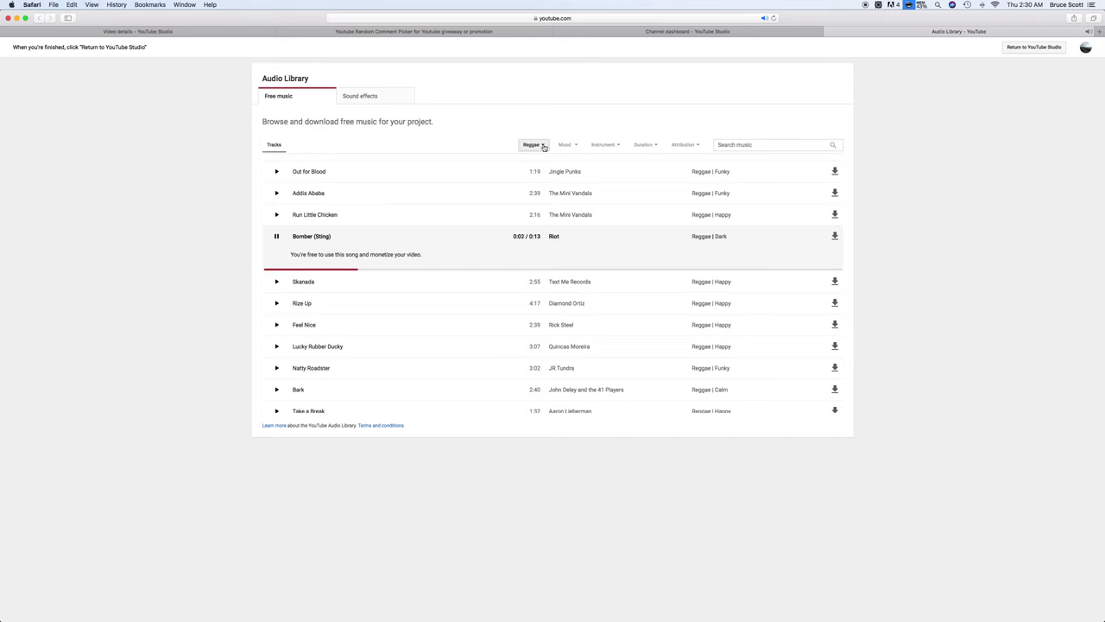
Step: Filter the Reggae tracks to Piano and preview Island Woke by Freedom Trail Studio
left_click(544, 147)
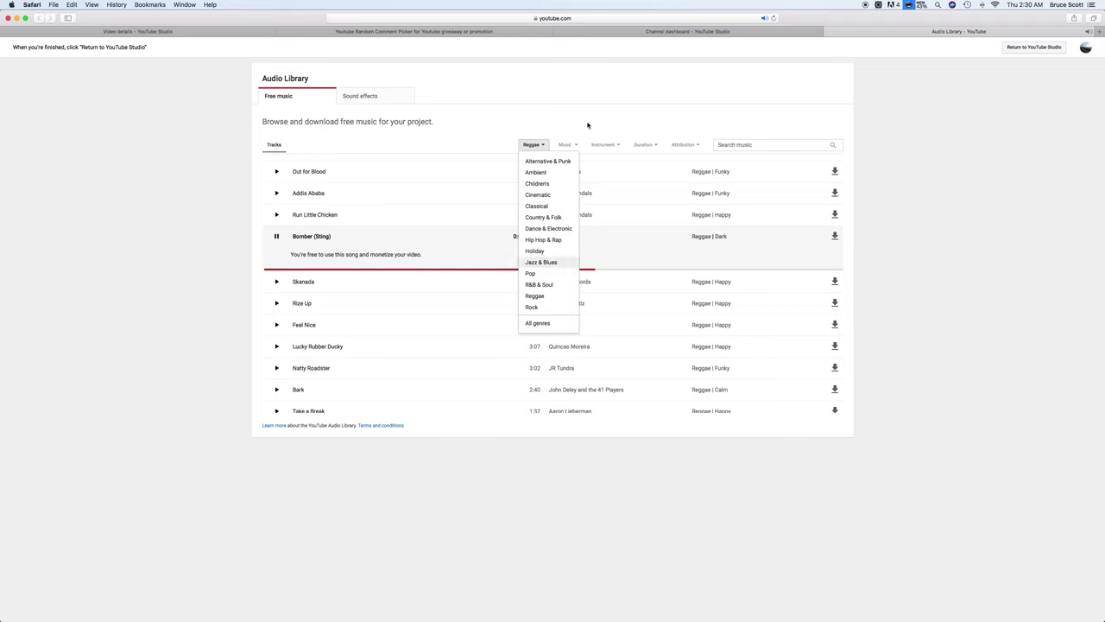
left_click(574, 148)
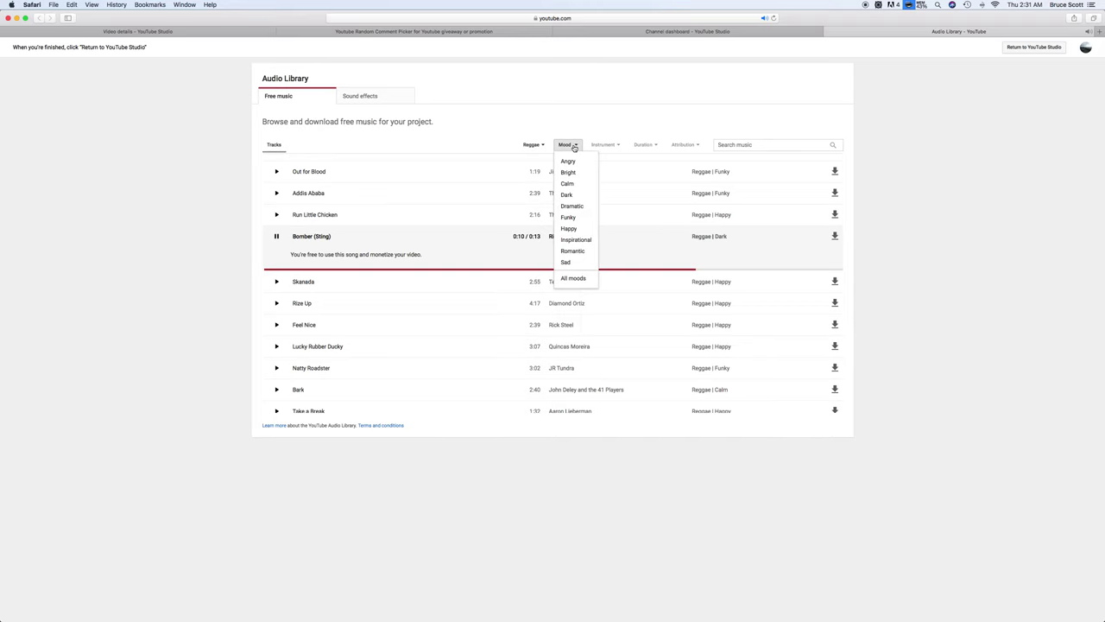
left_click(610, 146)
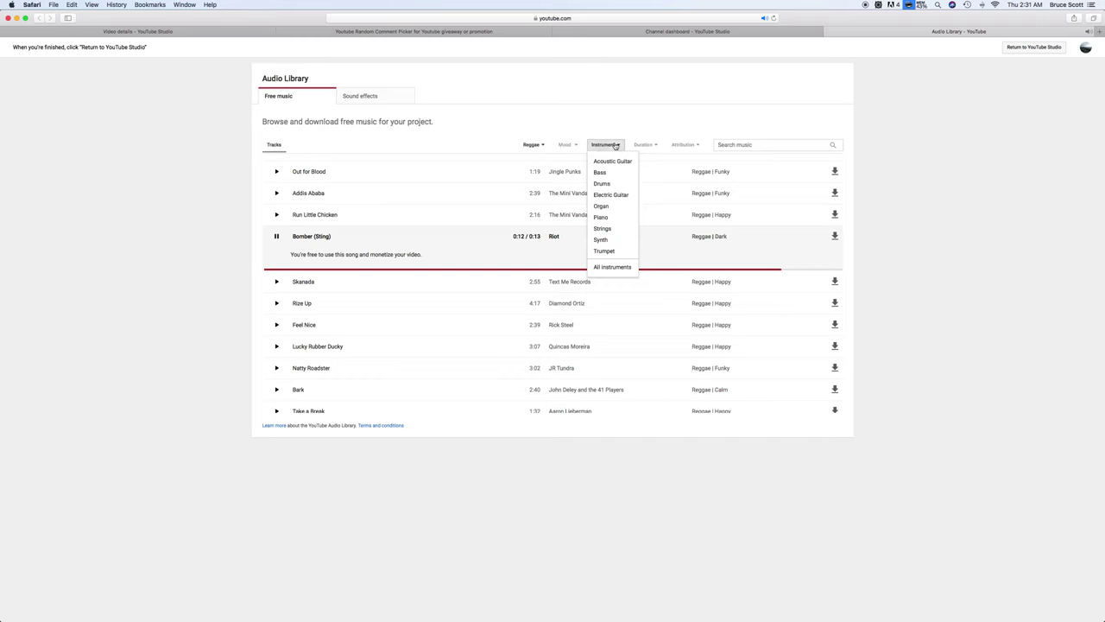
left_click(605, 221)
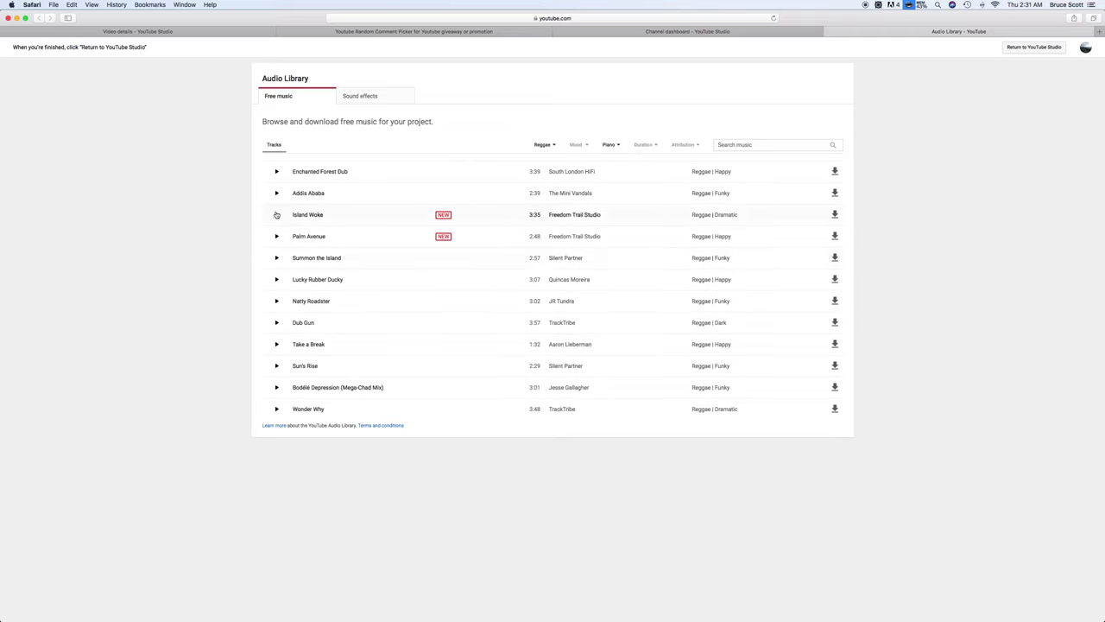
left_click(276, 214)
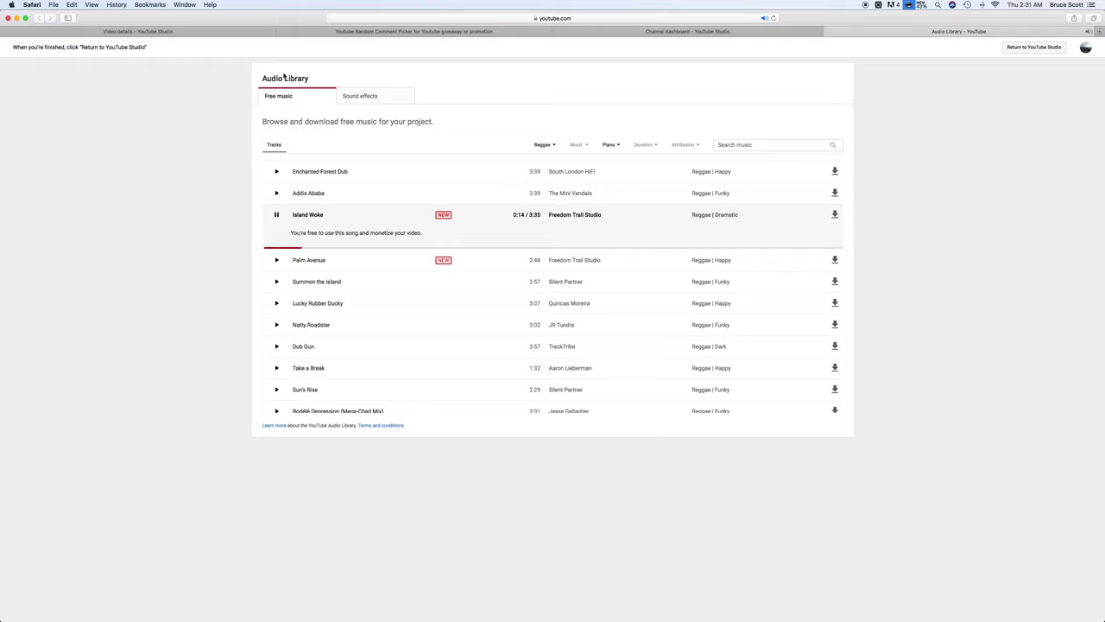
Step: Switch to the browser tab showing Comment Picker's YouTube Random Comment Picker page
left_click(364, 34)
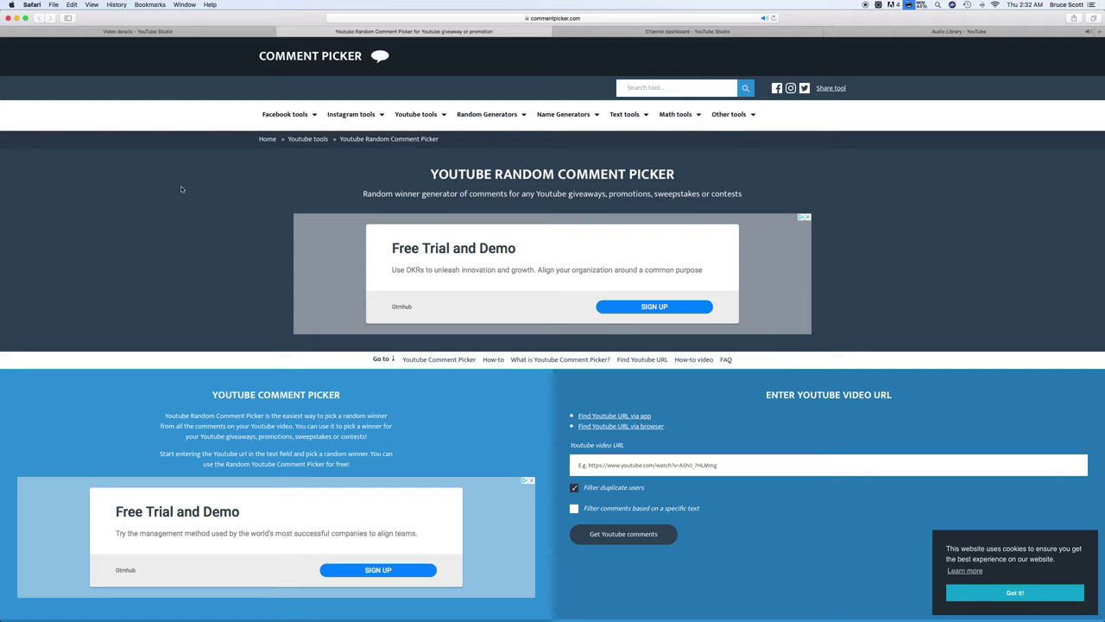
Step: Copy the Vont Spark video's link from its Video details page in YouTube Studio
left_click(151, 32)
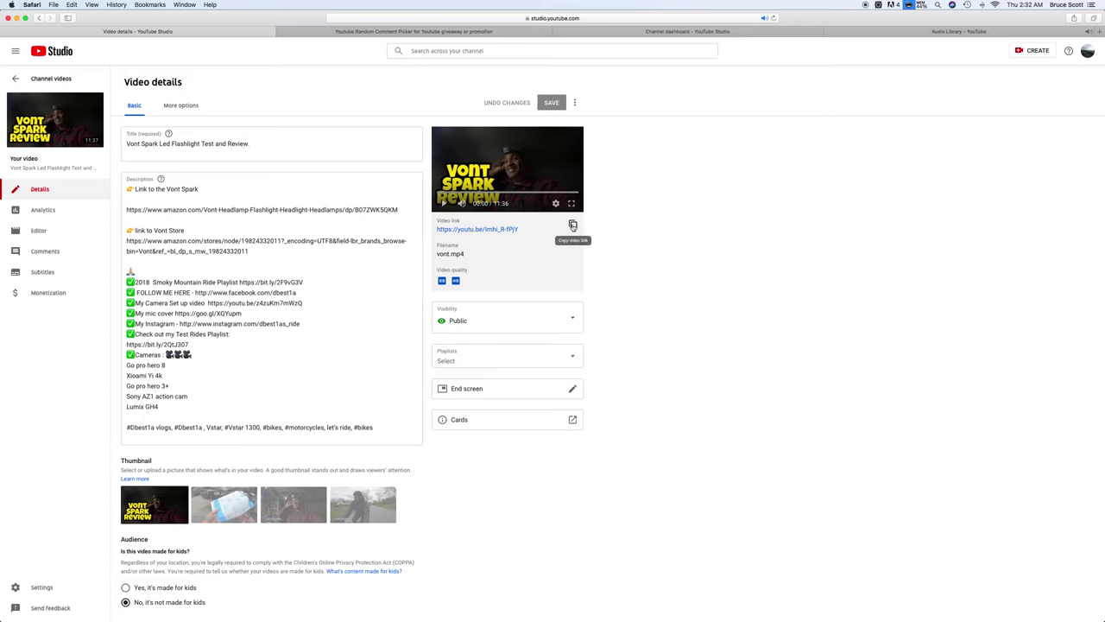
left_click(572, 226)
left_click(572, 225)
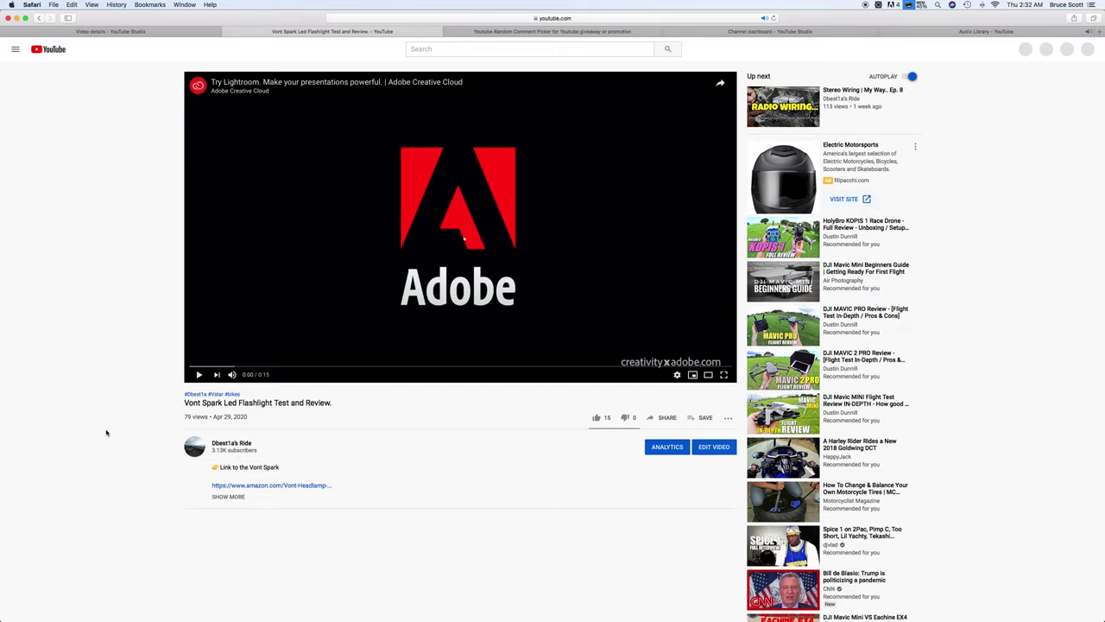
Step: Scroll through the Vont Spark watch page and pause the ad playing in the video
scroll(107, 433, "down", 1)
scroll(106, 432, "down", 2)
scroll(106, 433, "down", 1)
scroll(106, 433, "down", 2)
scroll(107, 433, "down", 2)
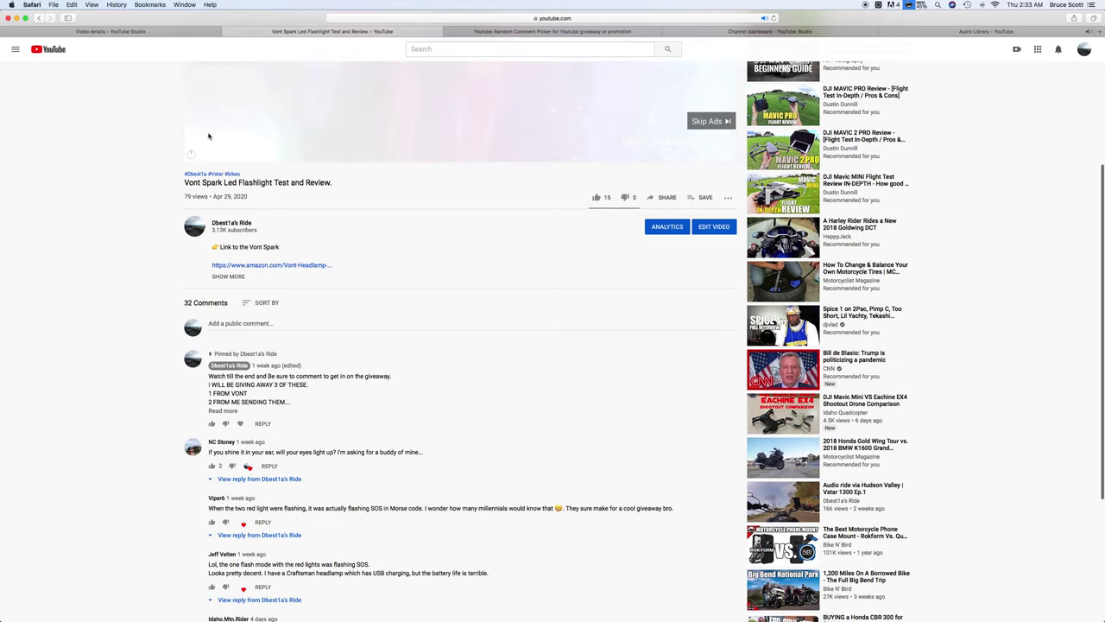
scroll(156, 394, "down", 2)
scroll(157, 393, "down", 1)
scroll(157, 394, "down", 1)
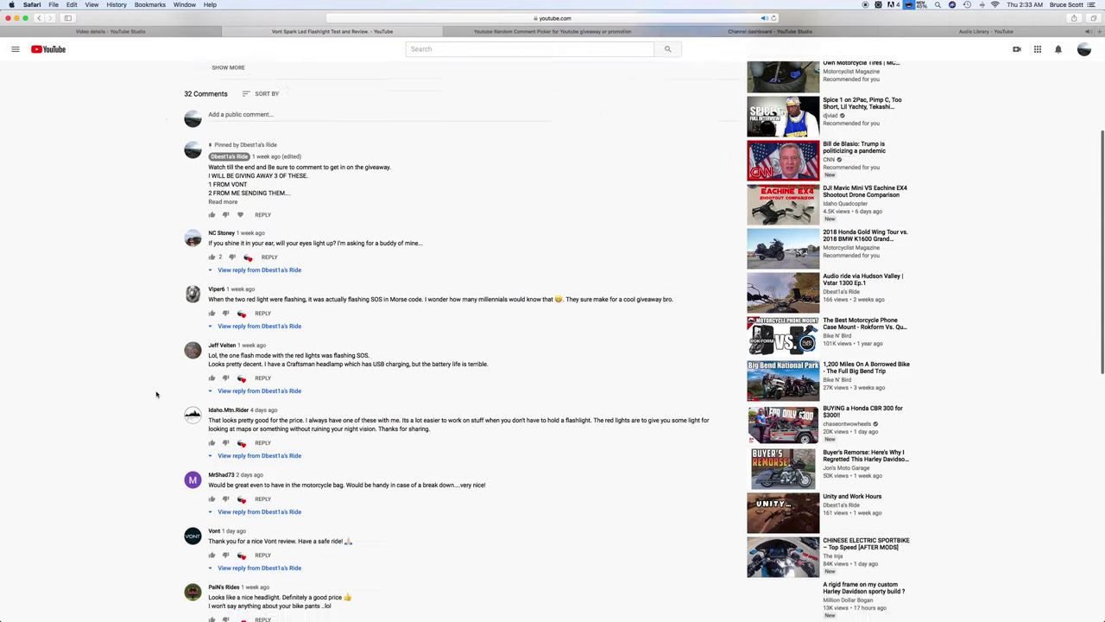
scroll(157, 394, "down", 1)
scroll(156, 393, "down", 2)
scroll(156, 394, "down", 1)
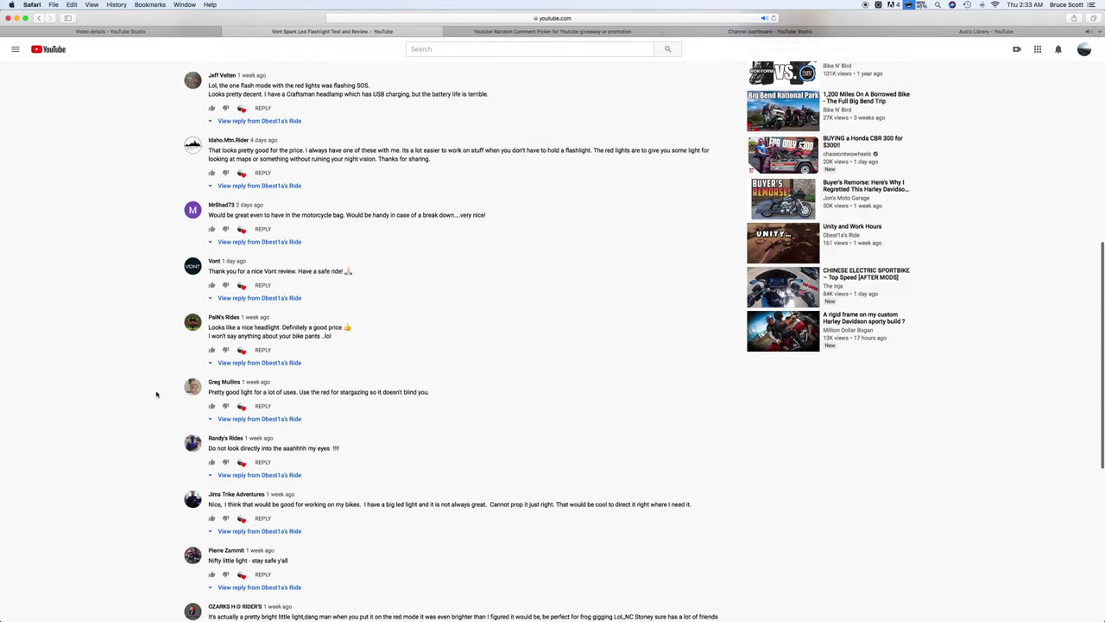
scroll(157, 394, "down", 1)
scroll(157, 393, "down", 1)
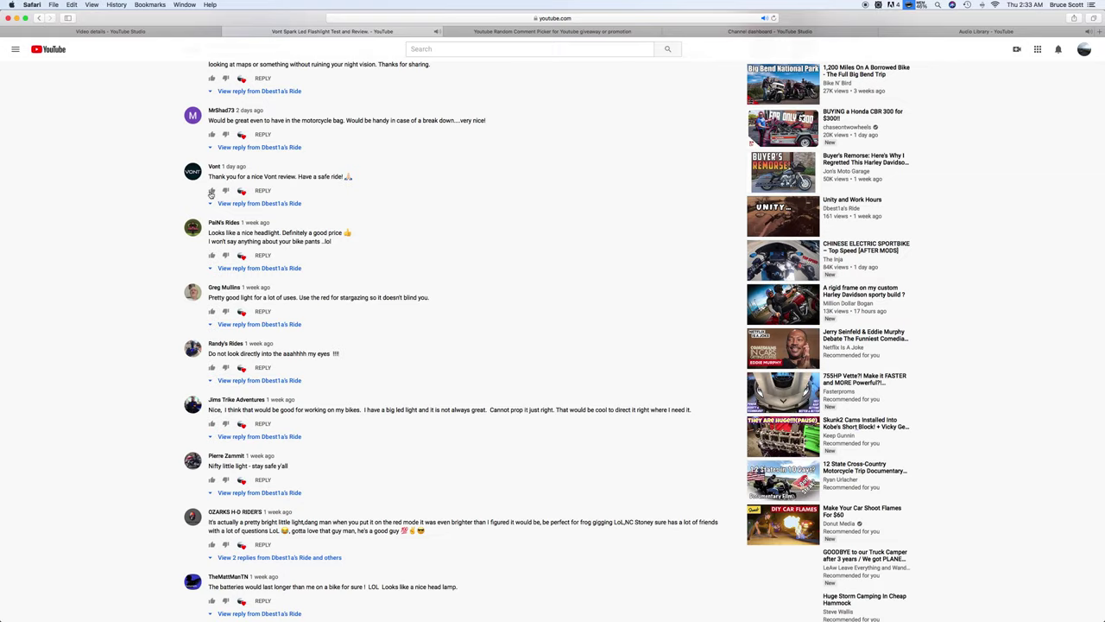
scroll(161, 193, "up", 10)
scroll(161, 193, "up", 3)
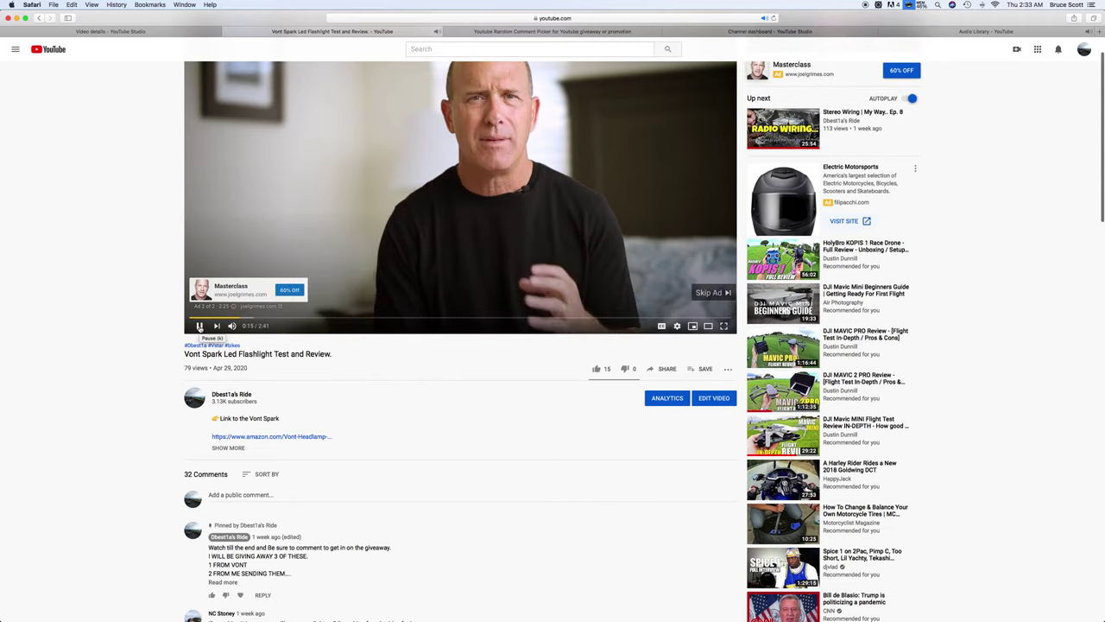
left_click(199, 326)
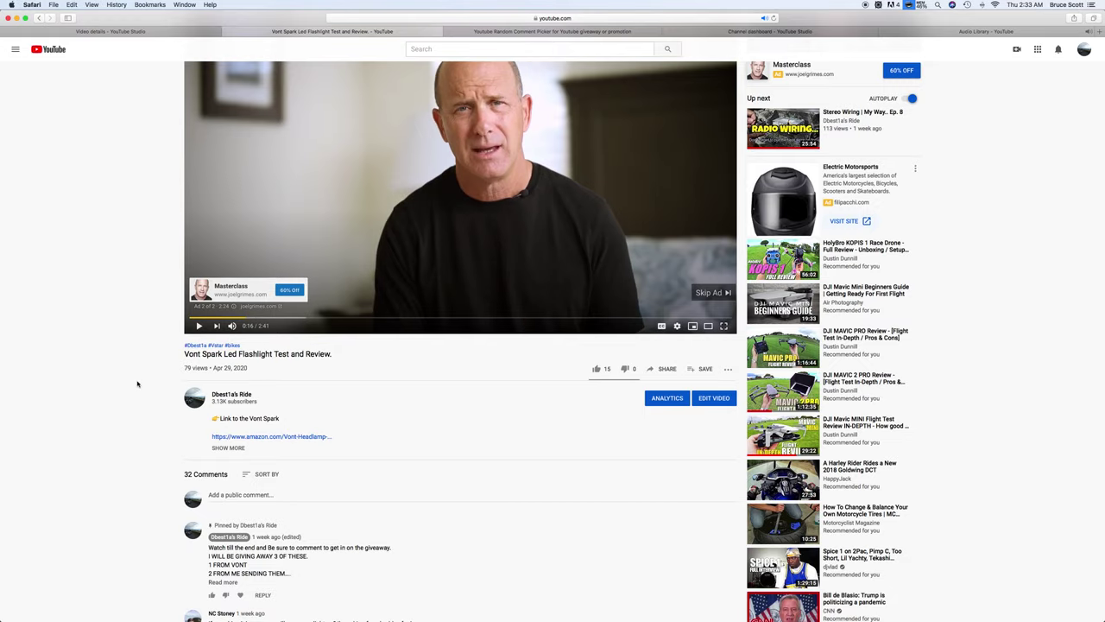
Step: Browse the video's comments, then close the watch page and return to the Random Comment Picker
scroll(136, 384, "down", 5)
scroll(137, 383, "down", 3)
scroll(137, 383, "down", 5)
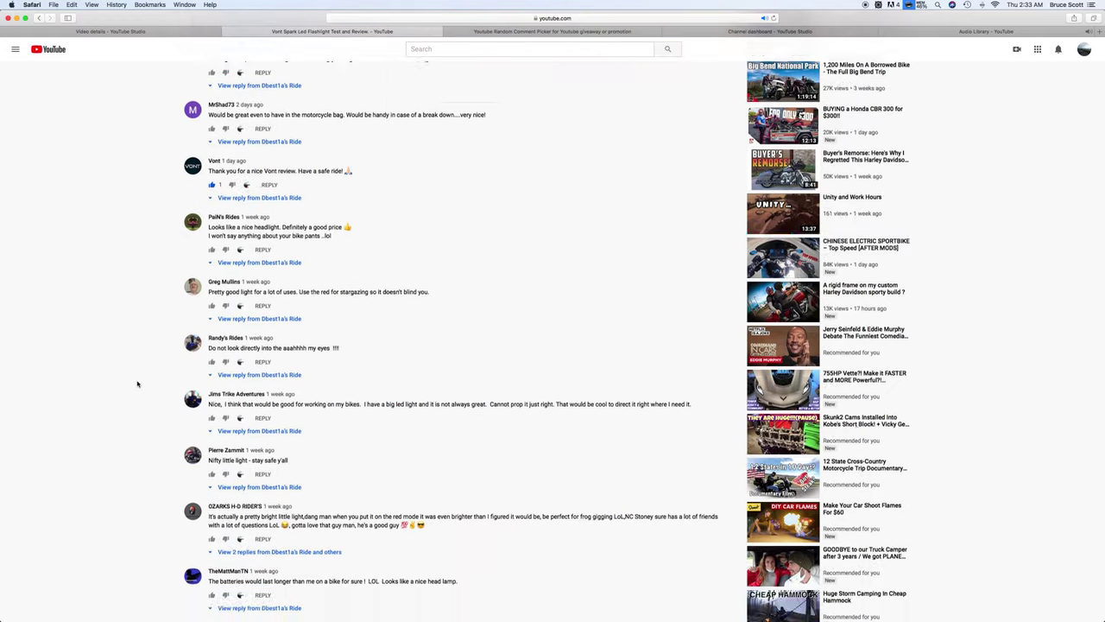
scroll(137, 383, "up", 1)
scroll(137, 383, "down", 3)
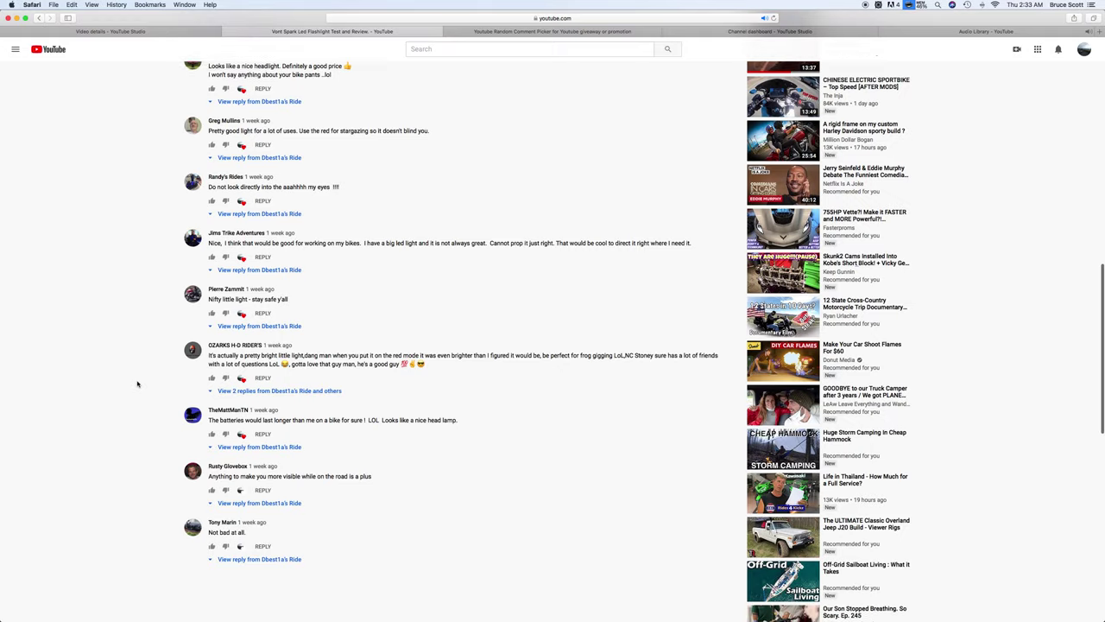
scroll(137, 384, "down", 2)
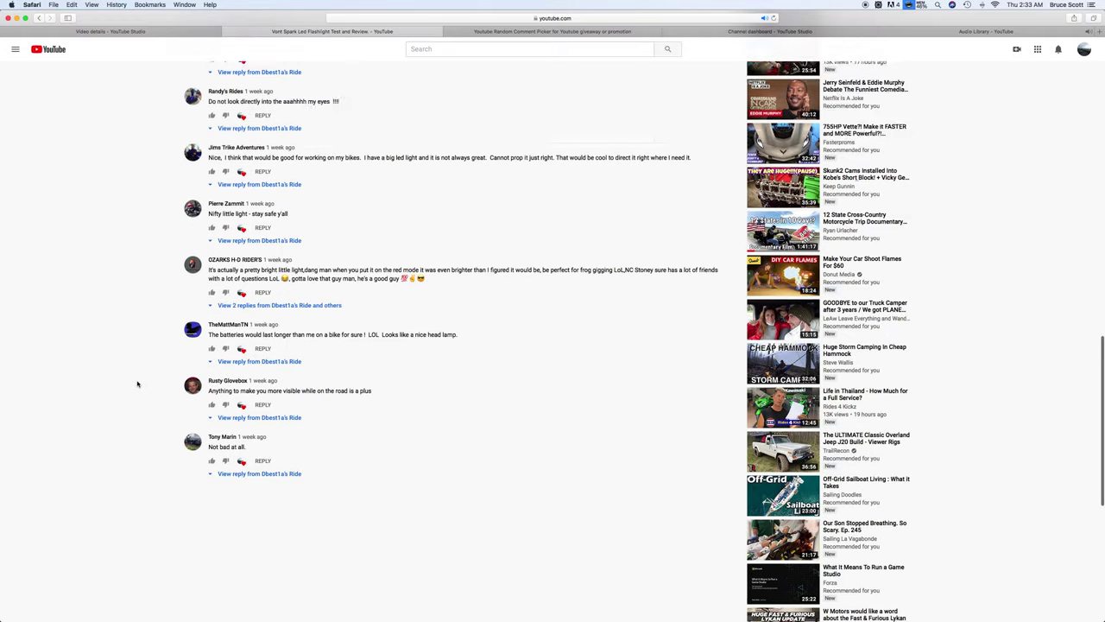
scroll(137, 383, "down", 1)
scroll(136, 383, "down", 1)
scroll(136, 383, "down", 2)
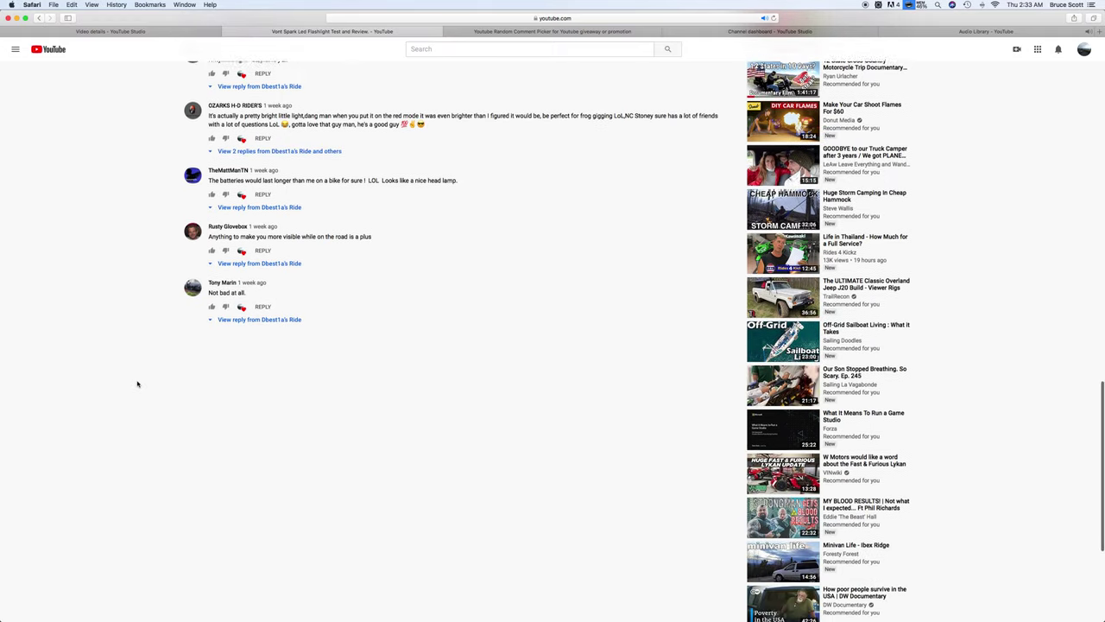
scroll(136, 383, "down", 1)
scroll(136, 383, "down", 2)
scroll(137, 384, "up", 5)
scroll(136, 383, "up", 5)
scroll(136, 383, "up", 4)
scroll(136, 384, "up", 2)
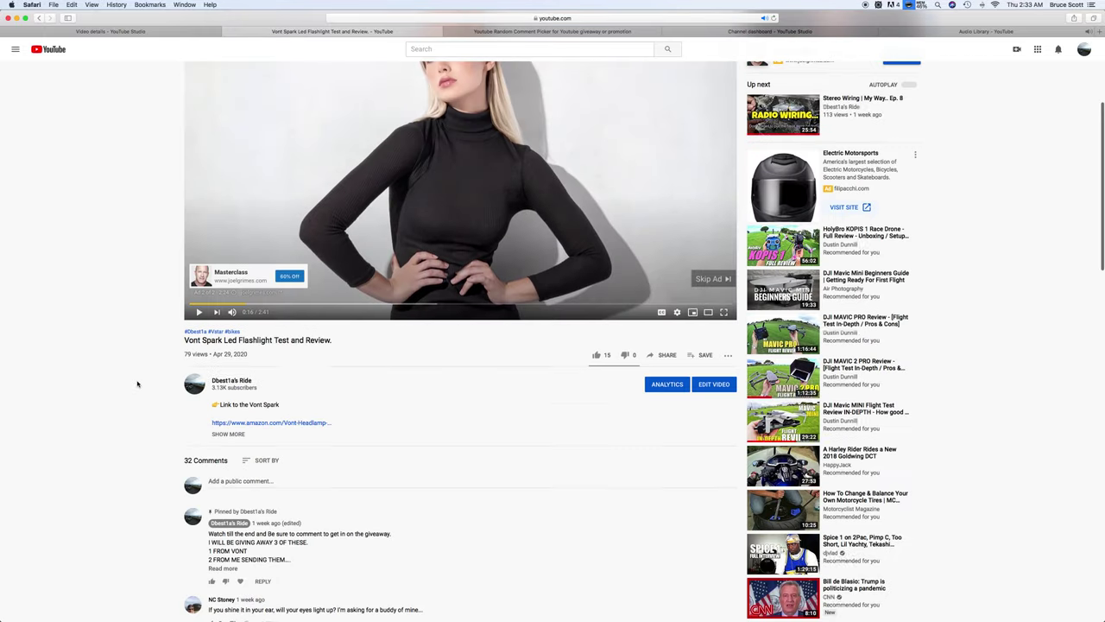
scroll(136, 383, "up", 2)
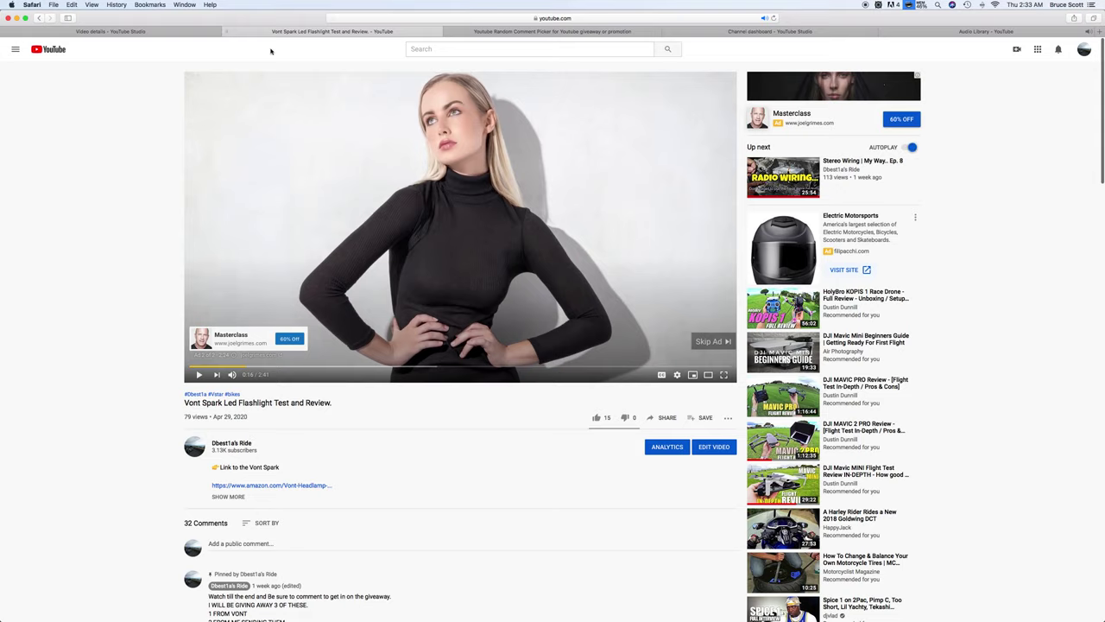
left_click(227, 32)
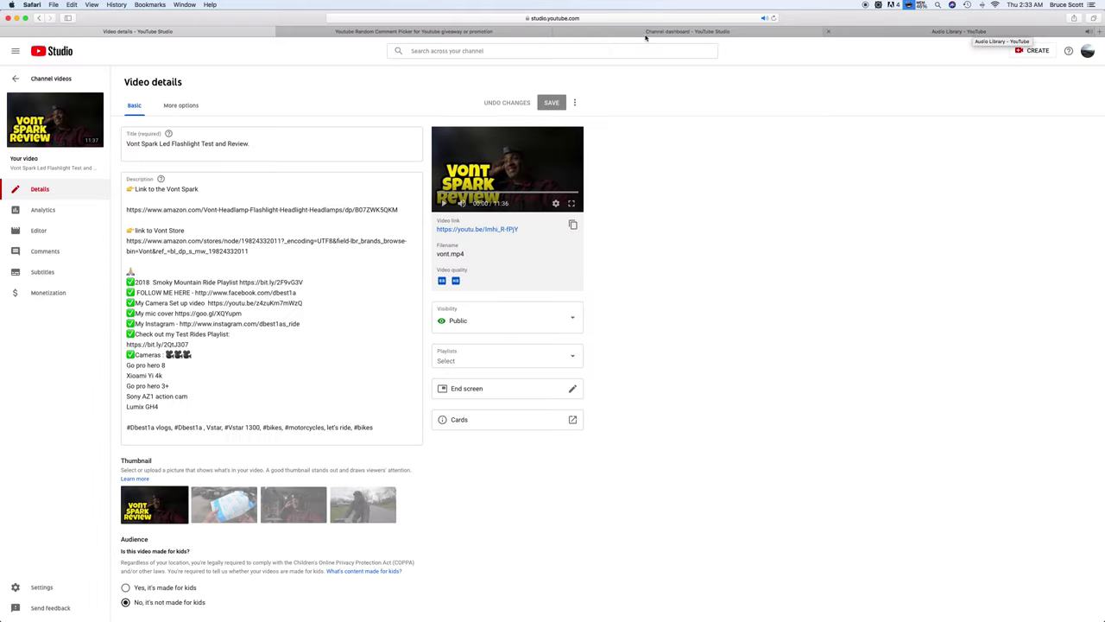
left_click(455, 35)
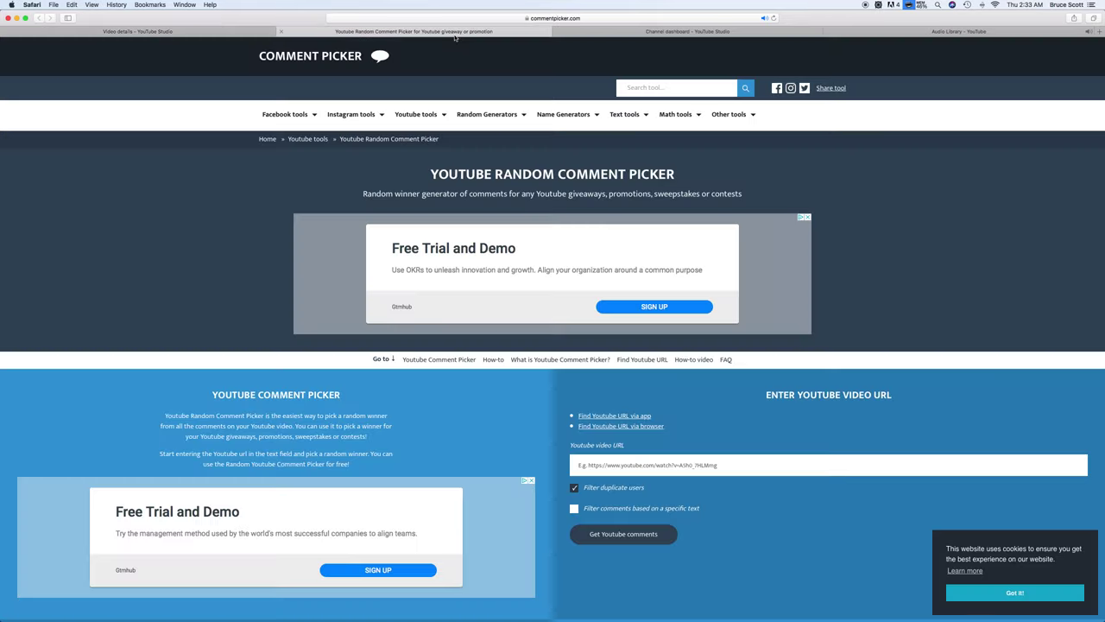
left_click(777, 469)
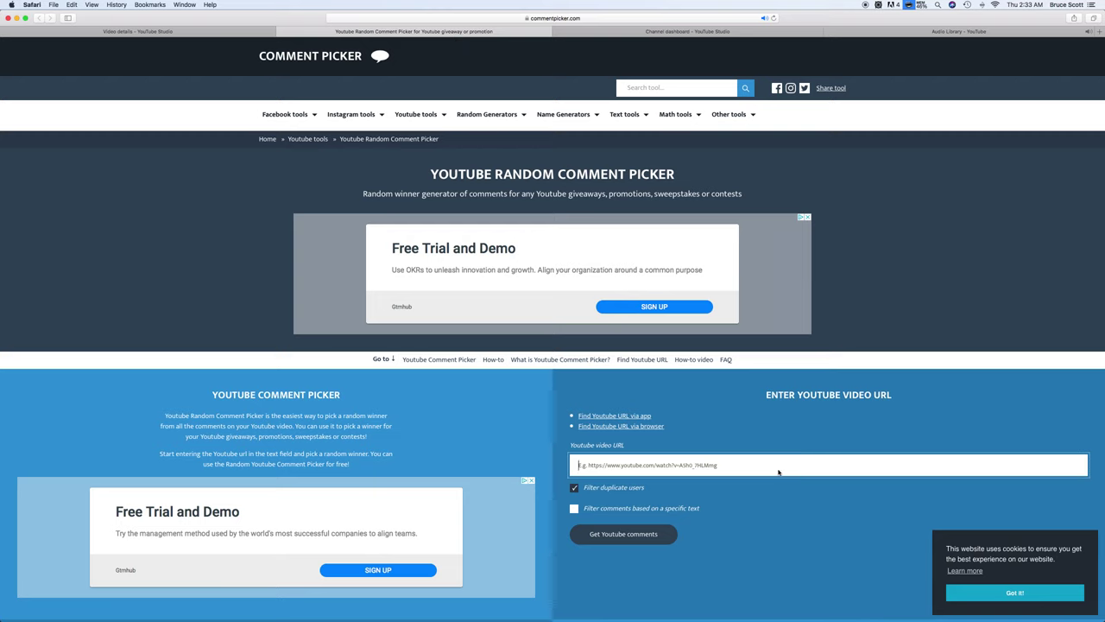
right_click(778, 468)
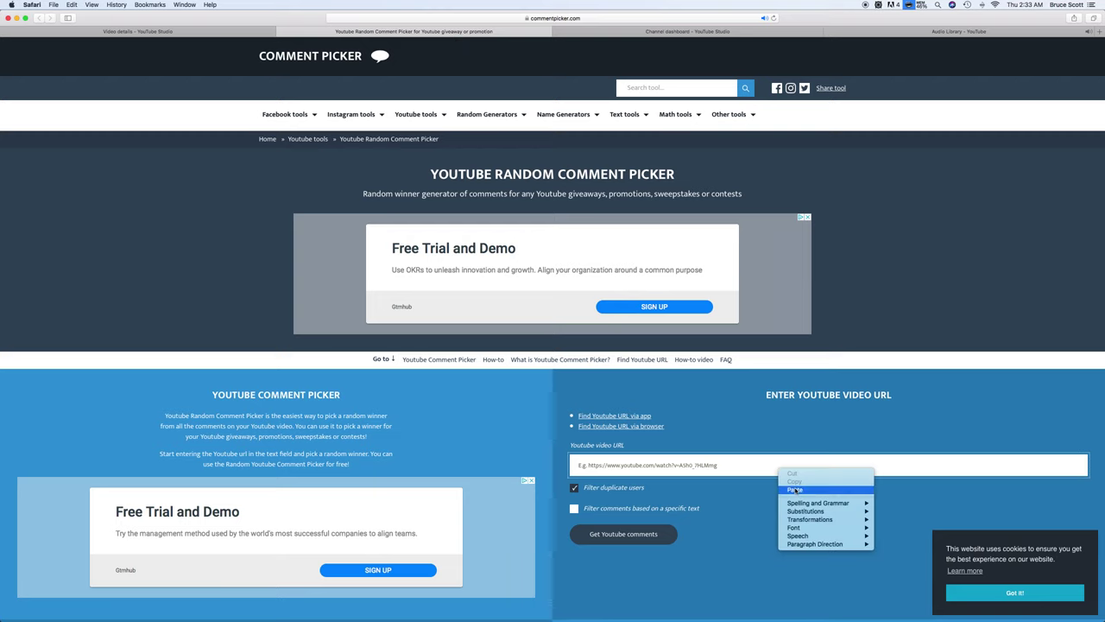
left_click(794, 489)
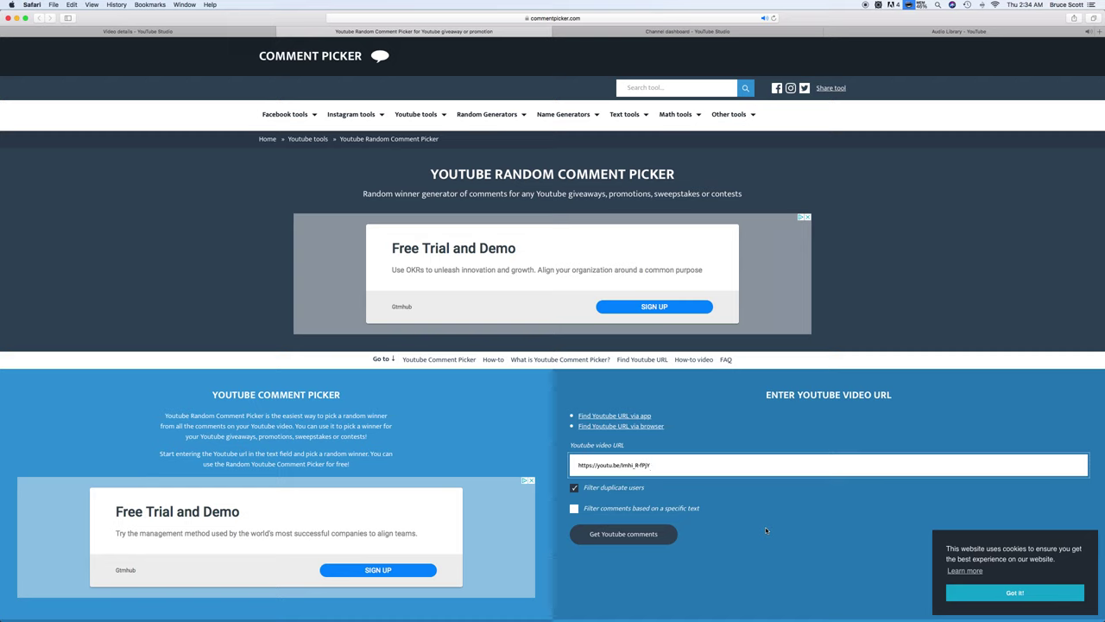
Step: Fetch the Vont Spark video's comments, showing 16 unique commenters, and return to the page
left_click(631, 538)
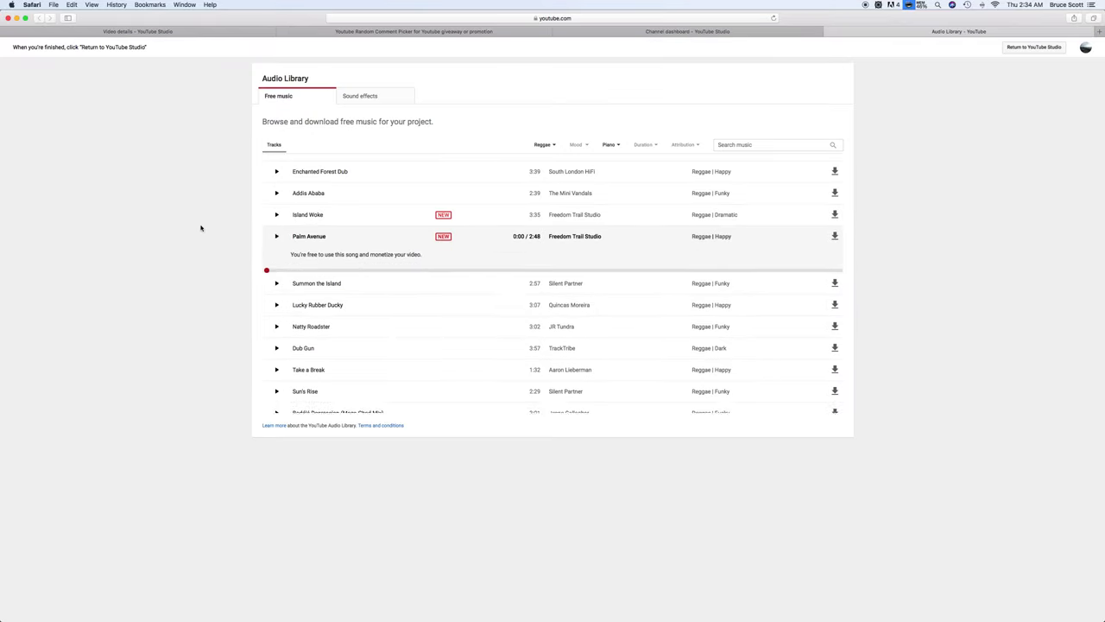
mouse_move(473, 31)
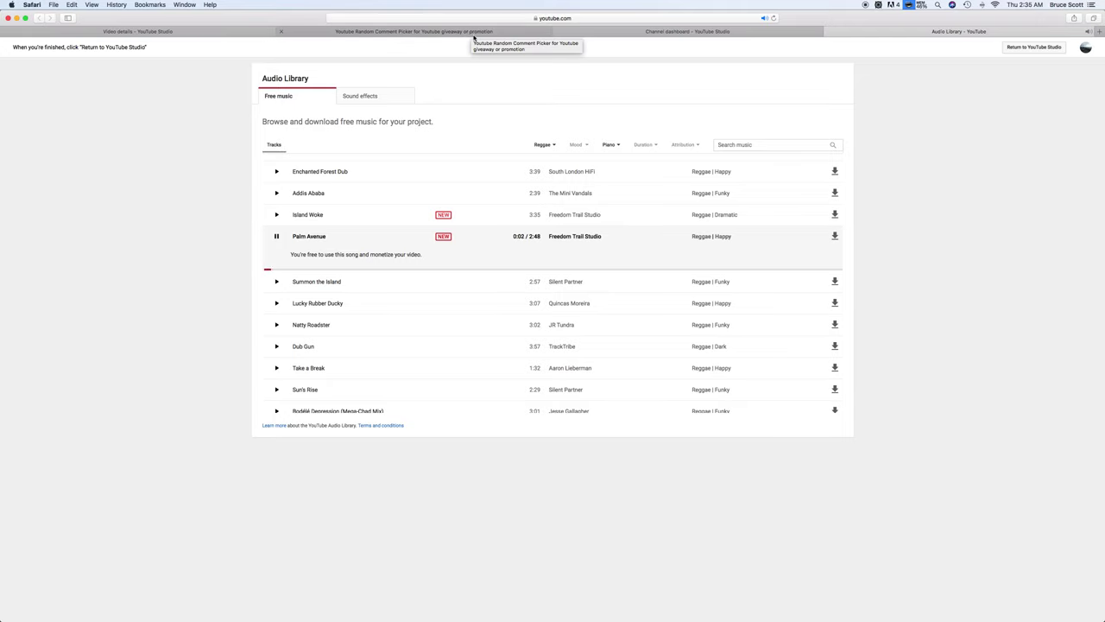
left_click(470, 34)
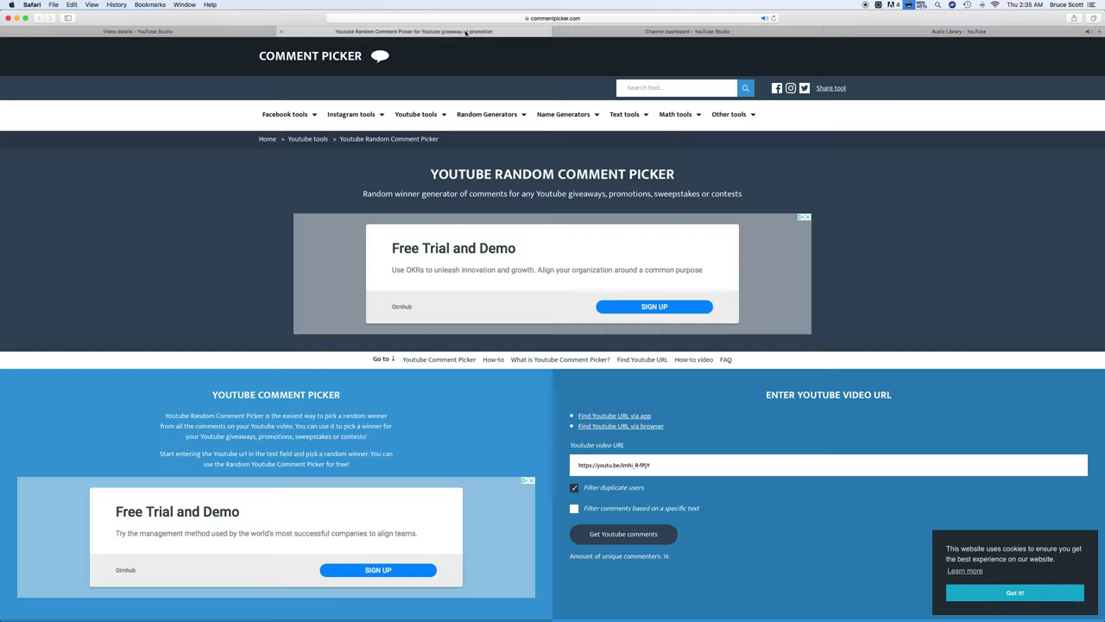
Step: Dismiss the cookie banner and re-fetch the comments, still counting 16 unique commenters
scroll(773, 514, "down", 3)
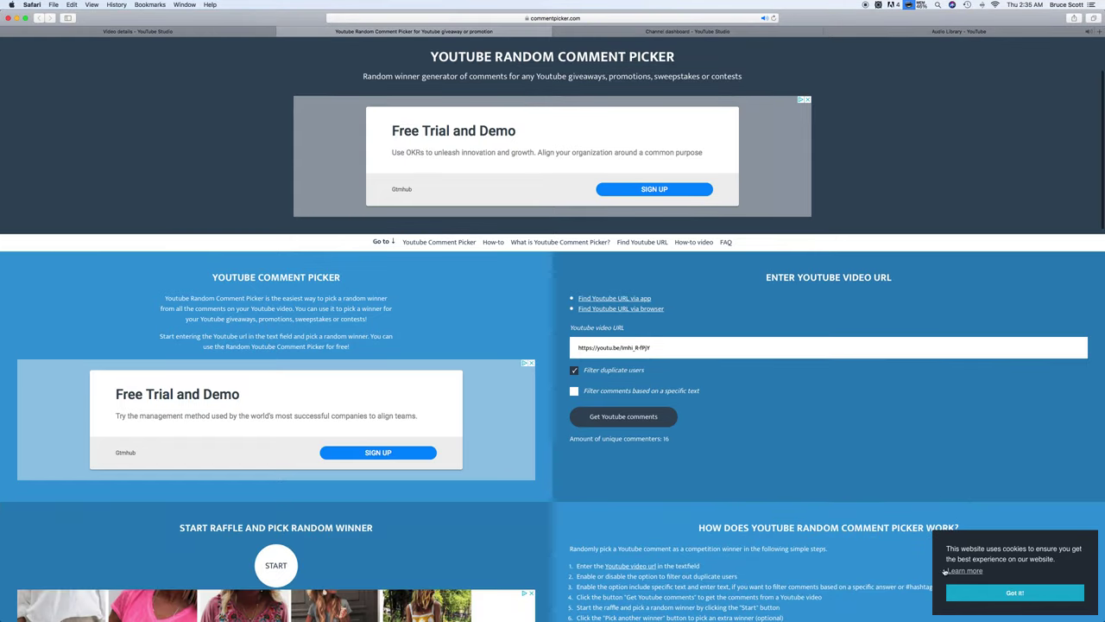
left_click(1014, 591)
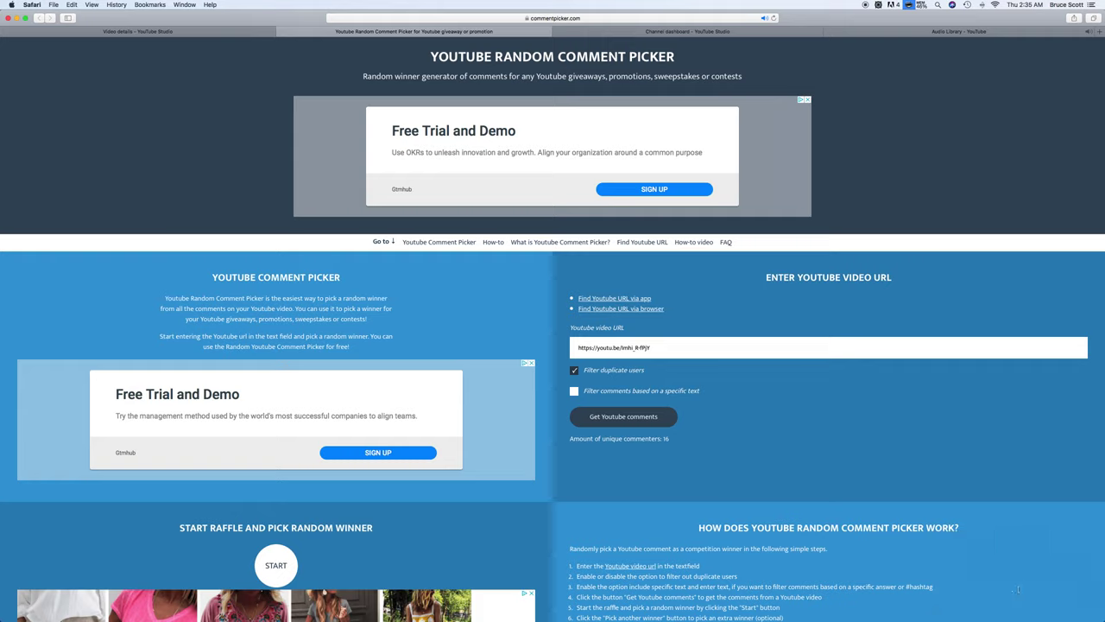
left_click(626, 423)
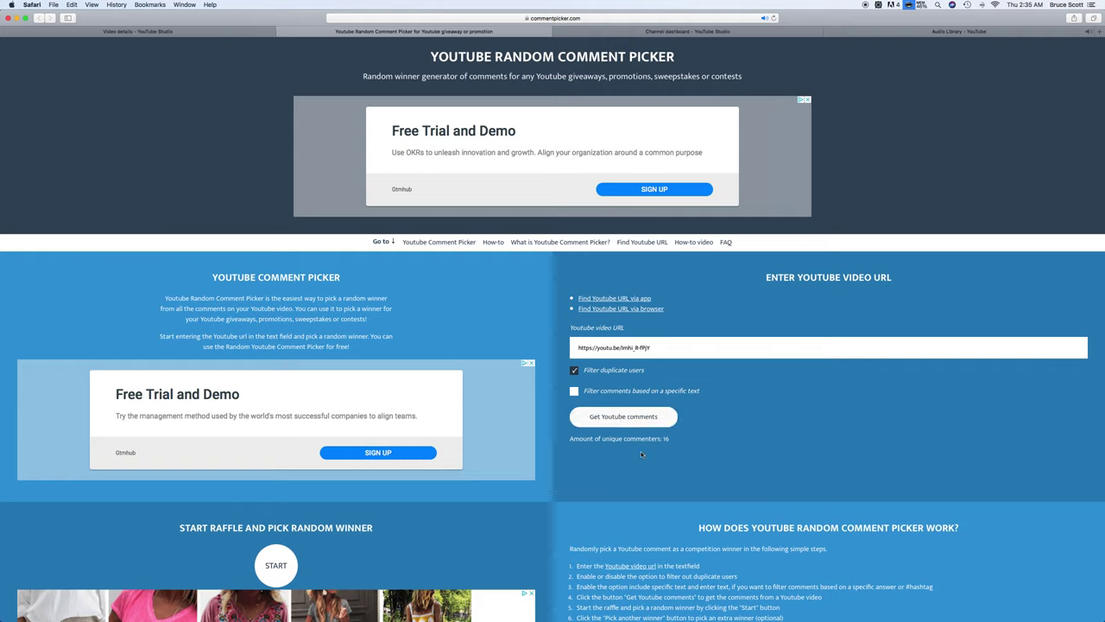
scroll(733, 474, "down", 2)
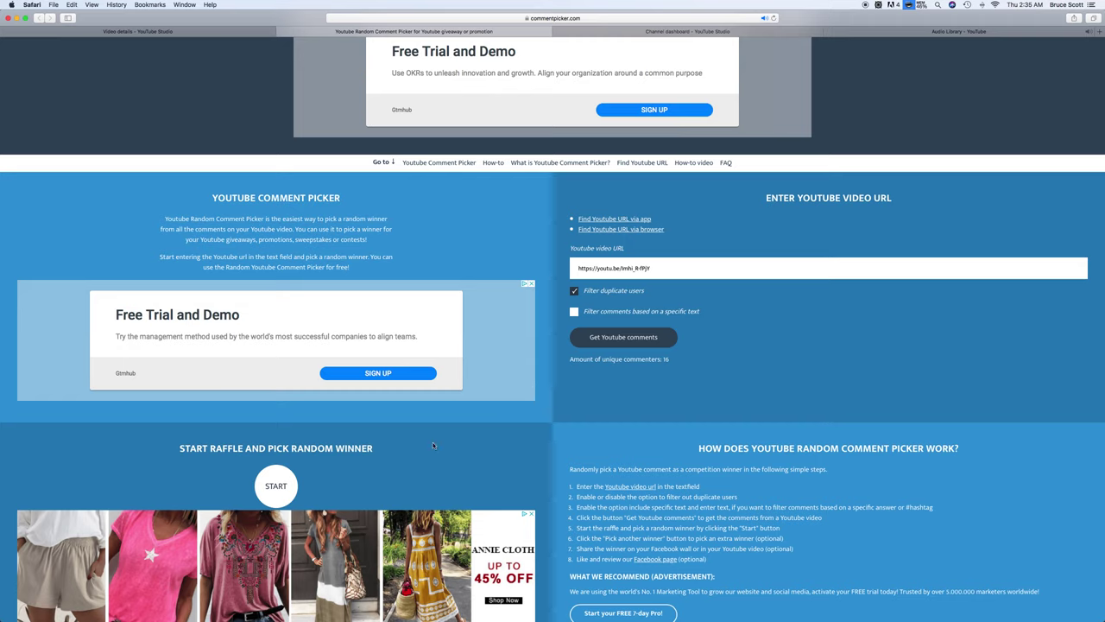
left_click(625, 346)
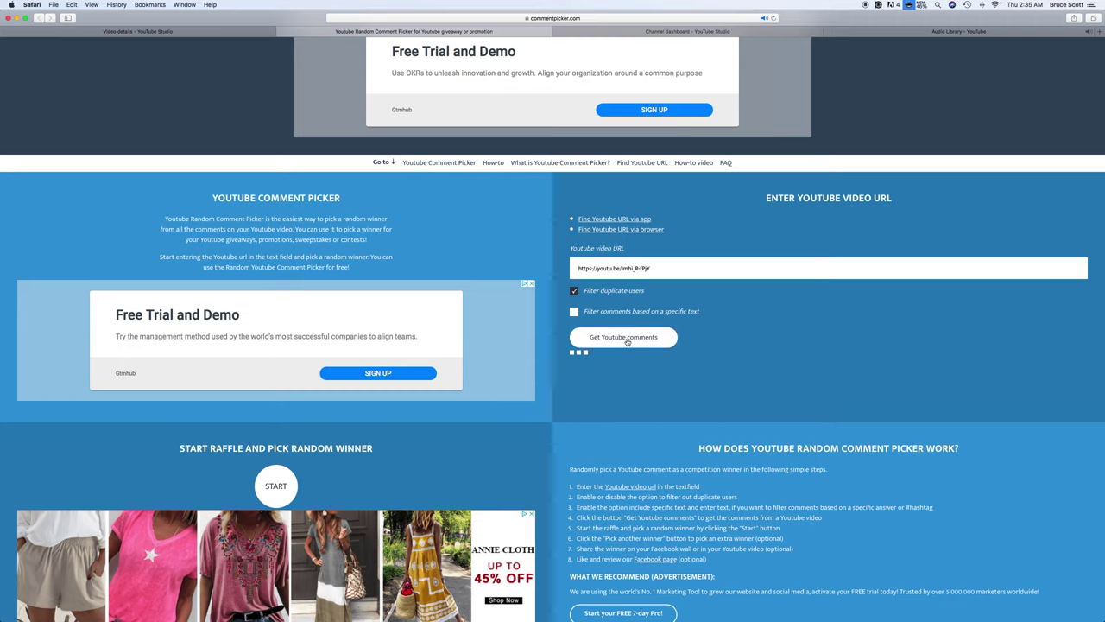
left_click(627, 342)
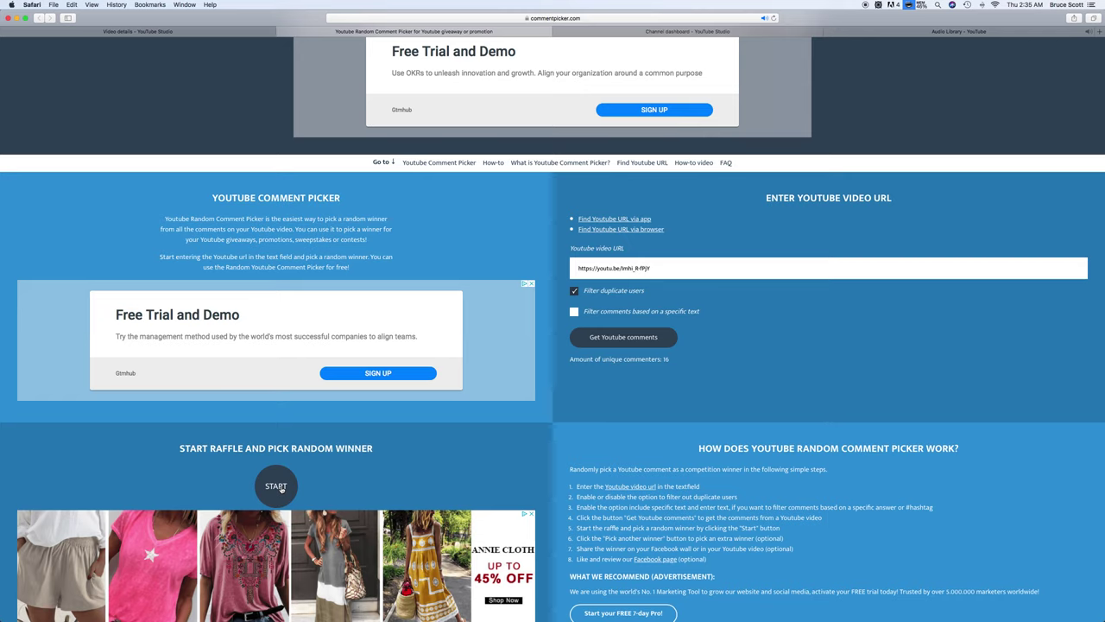
Step: Start the raffle to draw the first winner from the 16 unique commenters
left_click(276, 487)
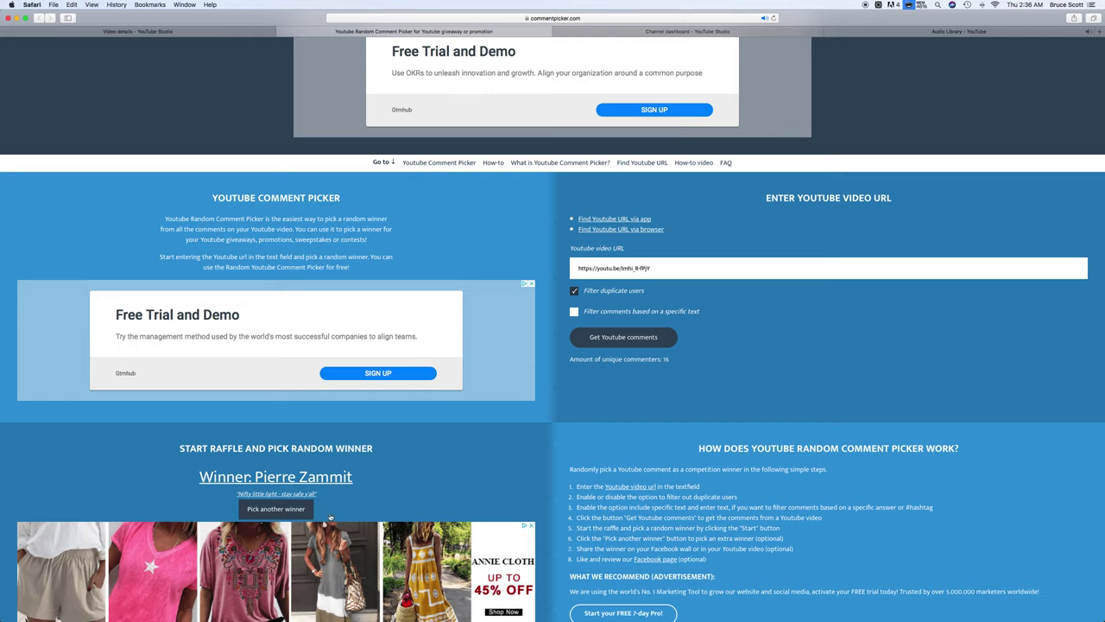
Step: Draw a second winner with Pick another winner and START, then reset the raffle again
left_click(288, 511)
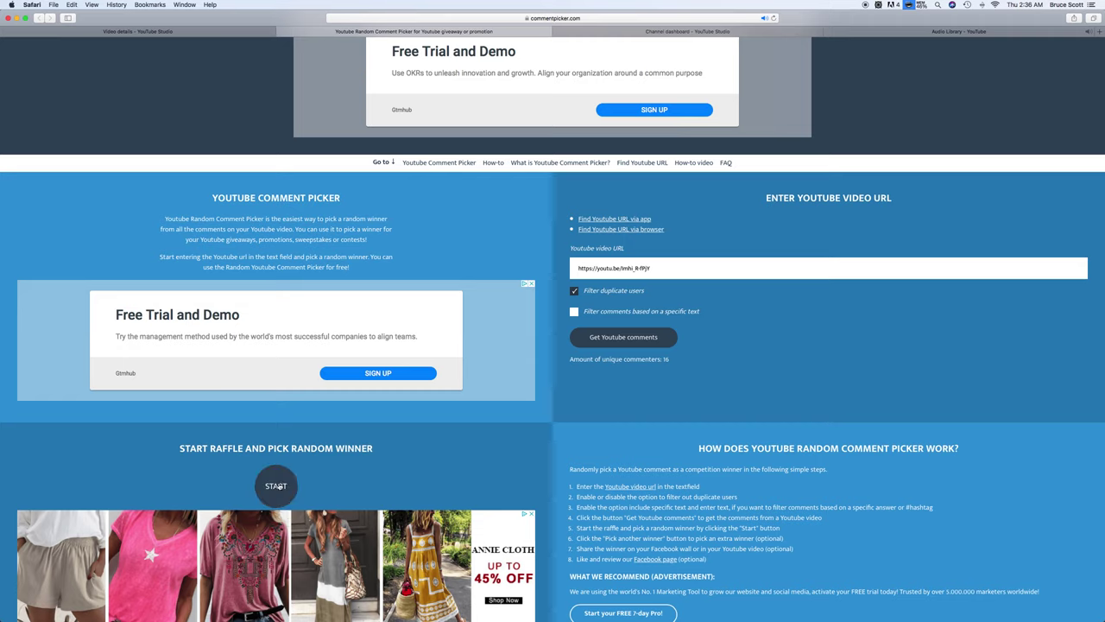
left_click(275, 486)
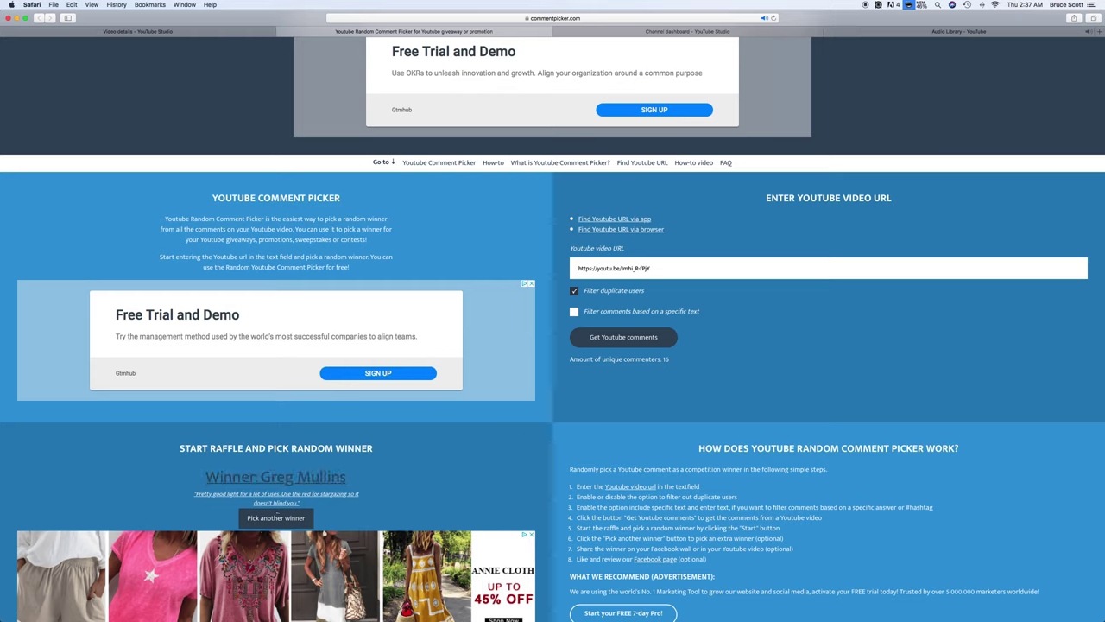
left_click(270, 521)
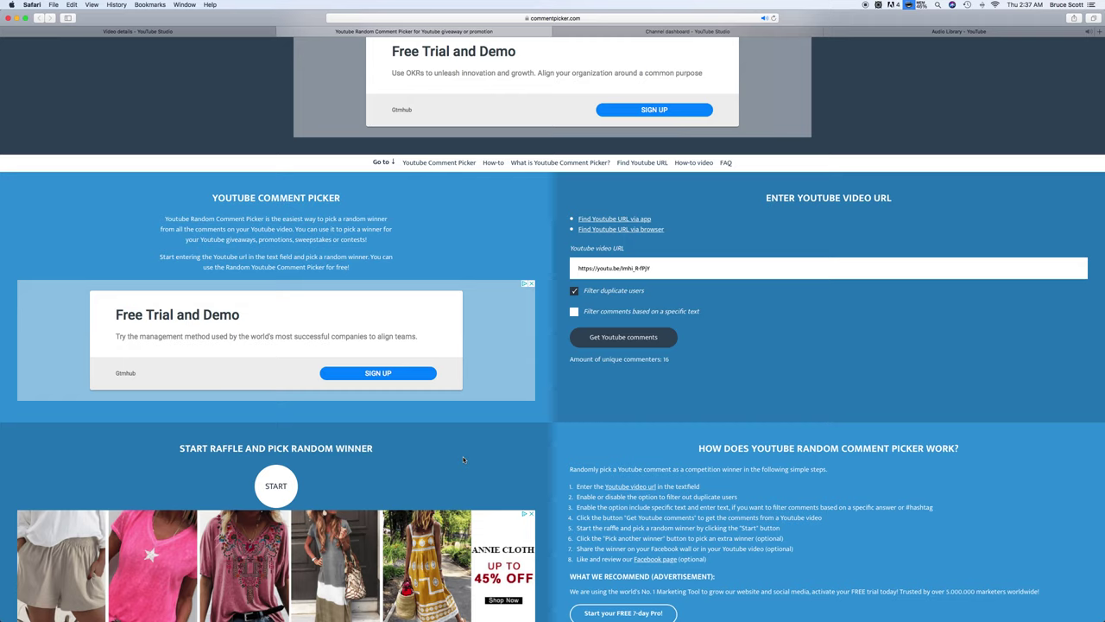
Step: Run the Comment Picker raffle again to draw the third giveaway winner
left_click(275, 489)
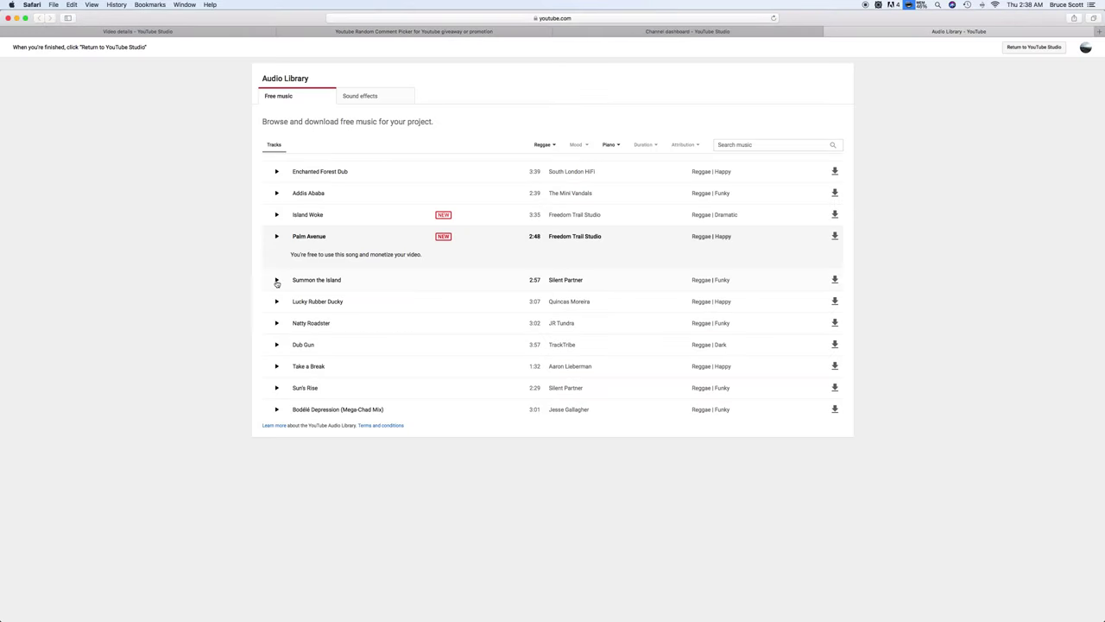
Step: Preview Silent Partner's 'Summon the Island' in the reggae-piano track list
left_click(277, 281)
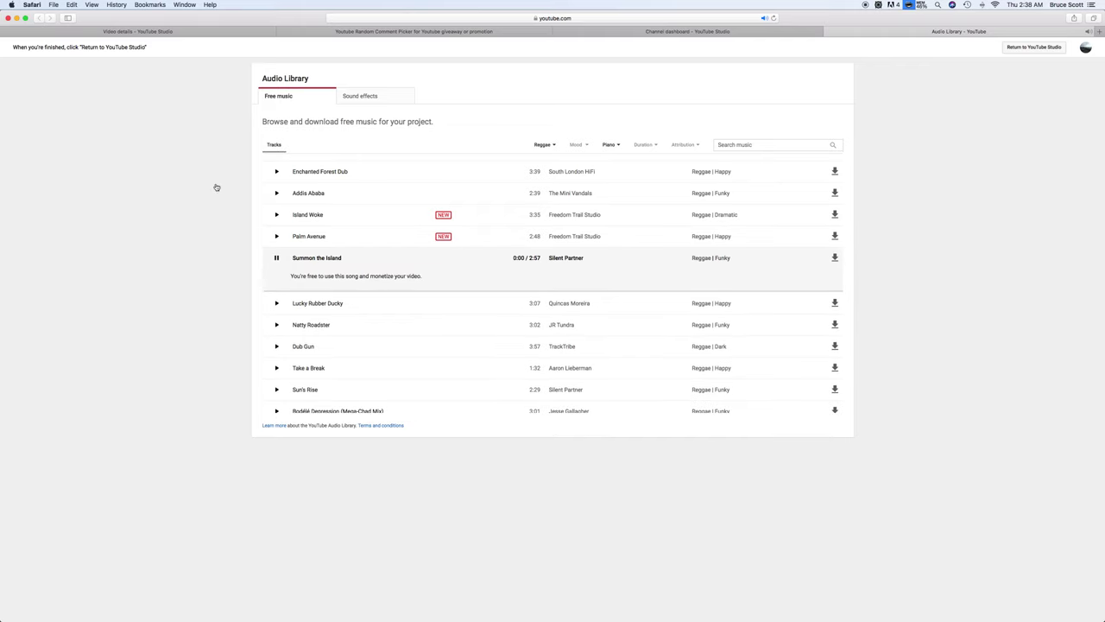
mouse_move(687, 31)
left_click(434, 34)
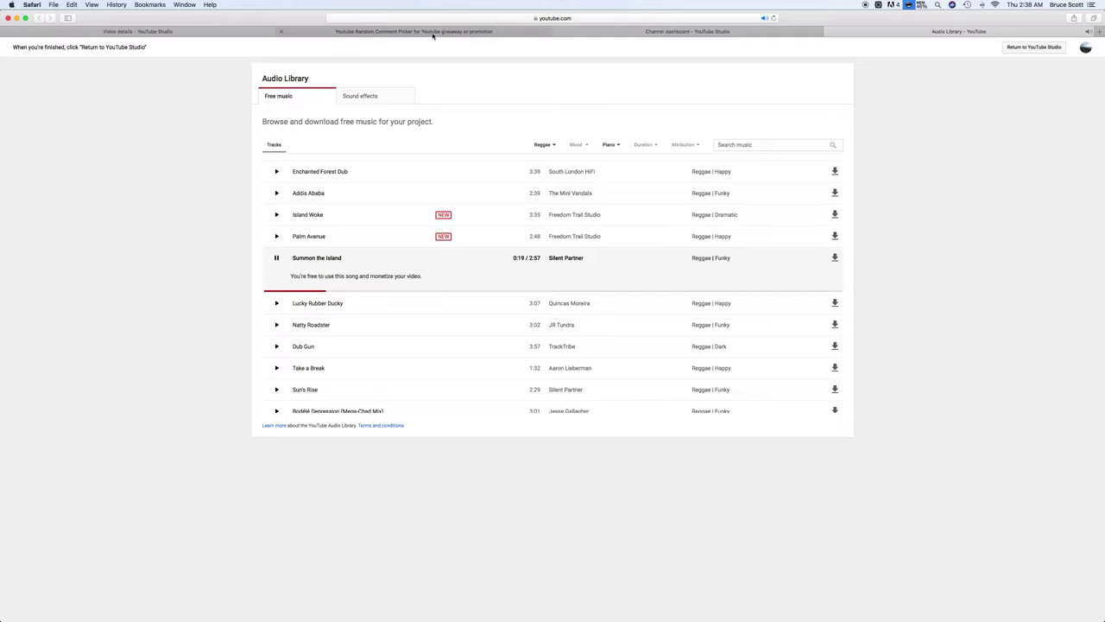